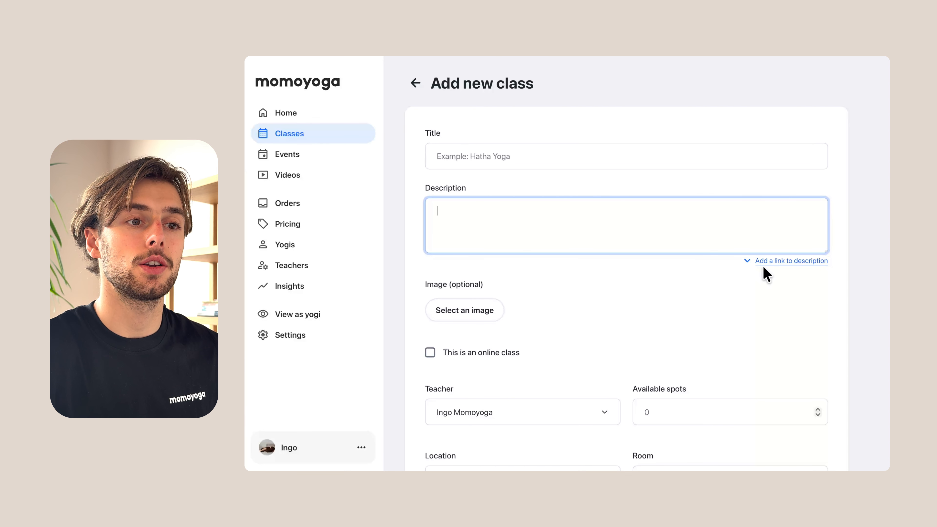
Reveal the optional link and link description fields under the class description, and collapse them again after reviewing.
click(772, 261)
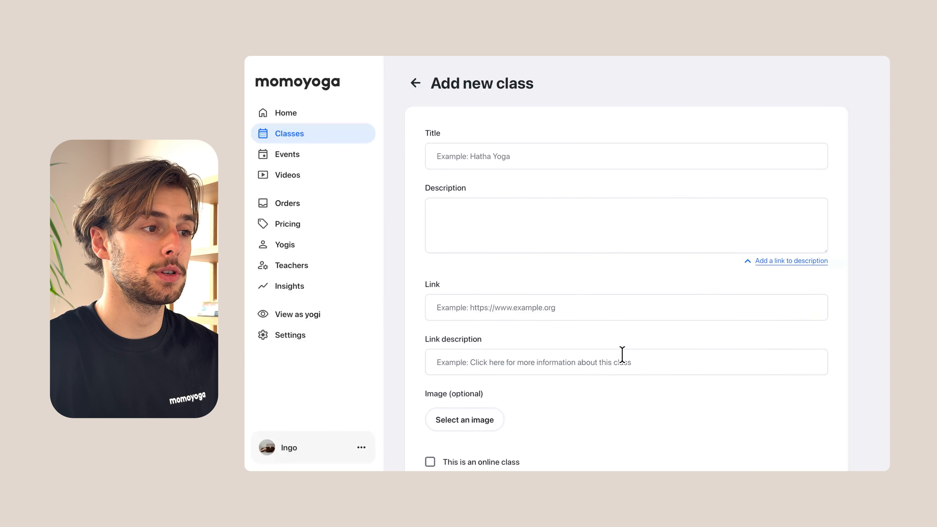
scroll(622, 356, down, 1)
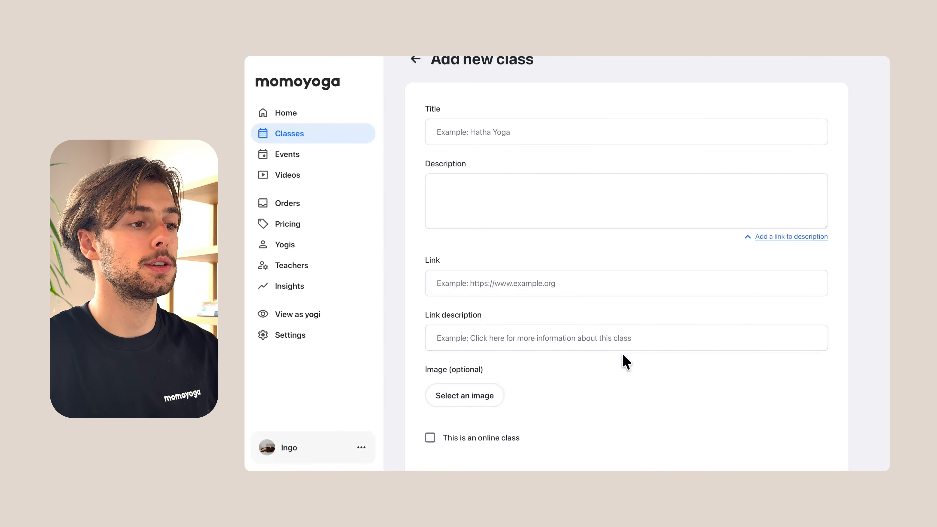
click(761, 238)
Enable the online class option to review its link, additional information and automatic email settings, and disable it again.
scroll(628, 319, down, 1)
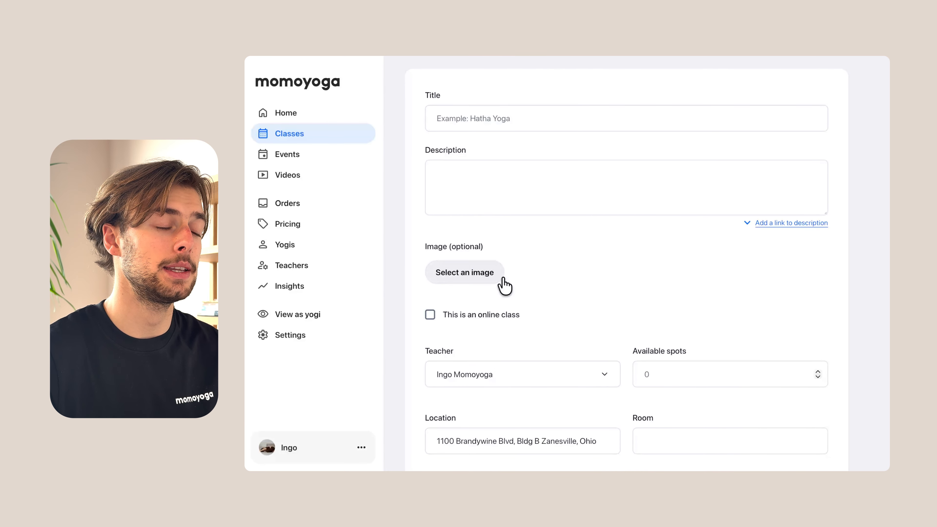
scroll(502, 281, down, 2)
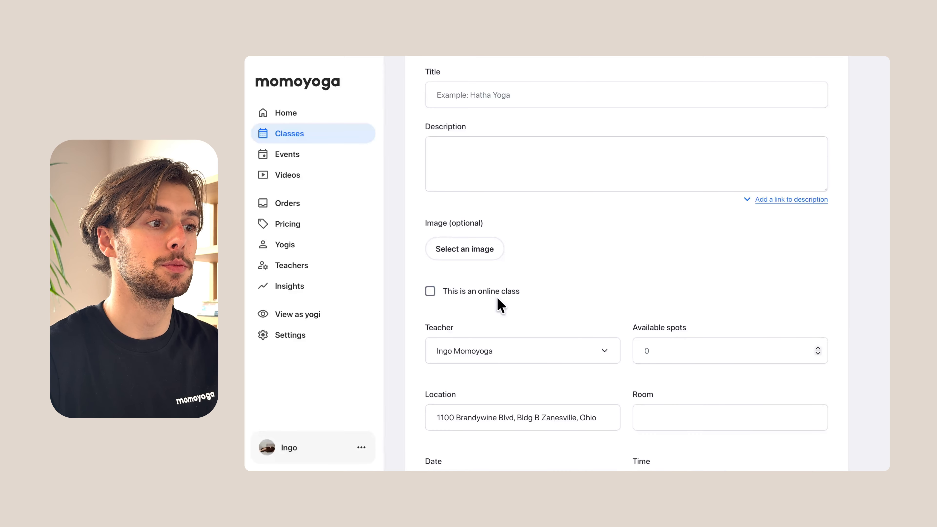
scroll(466, 308, down, 3)
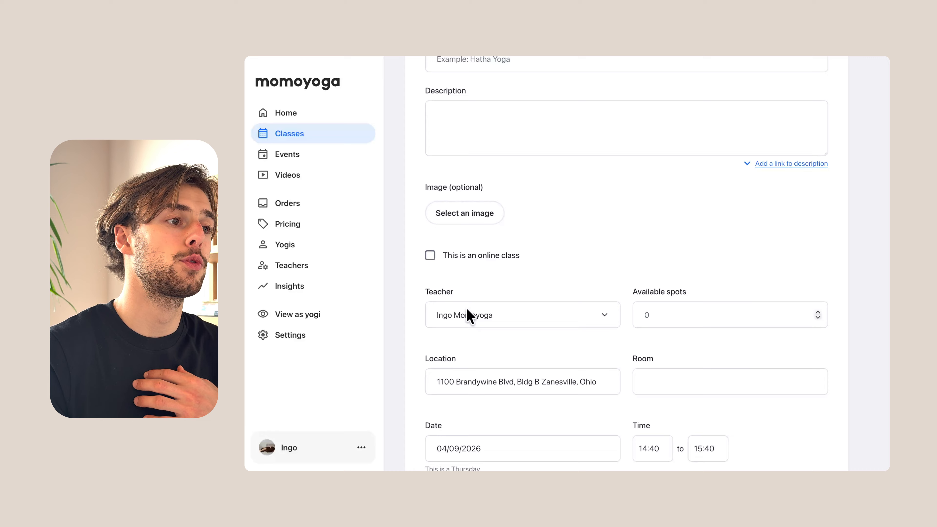
click(430, 255)
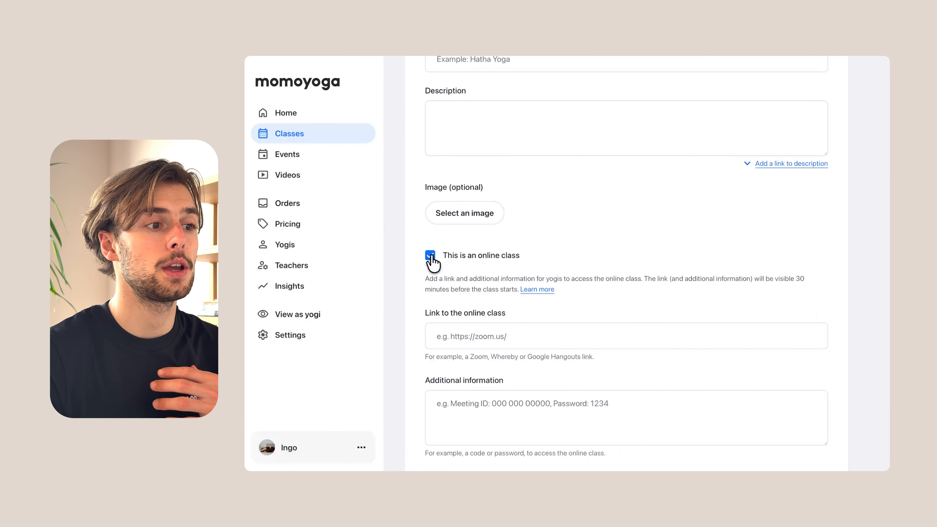
scroll(456, 329, down, 2)
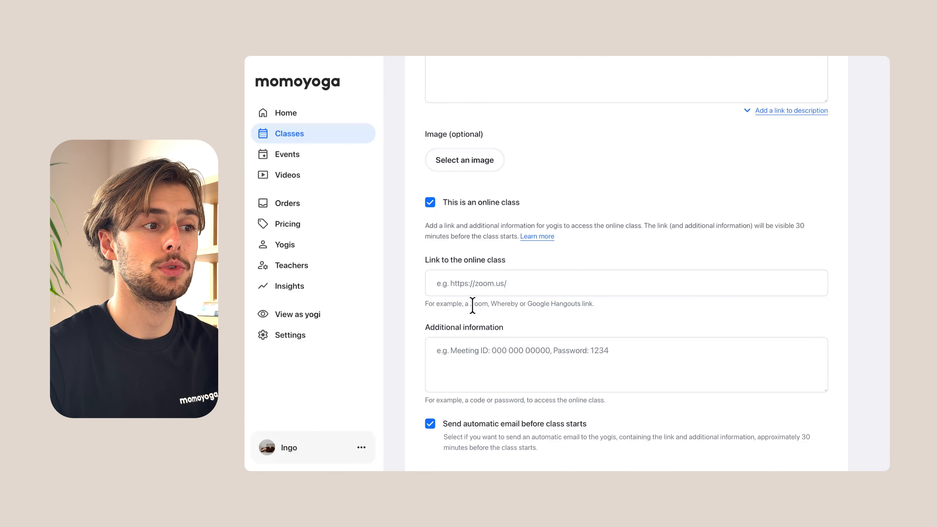
scroll(480, 326, down, 1)
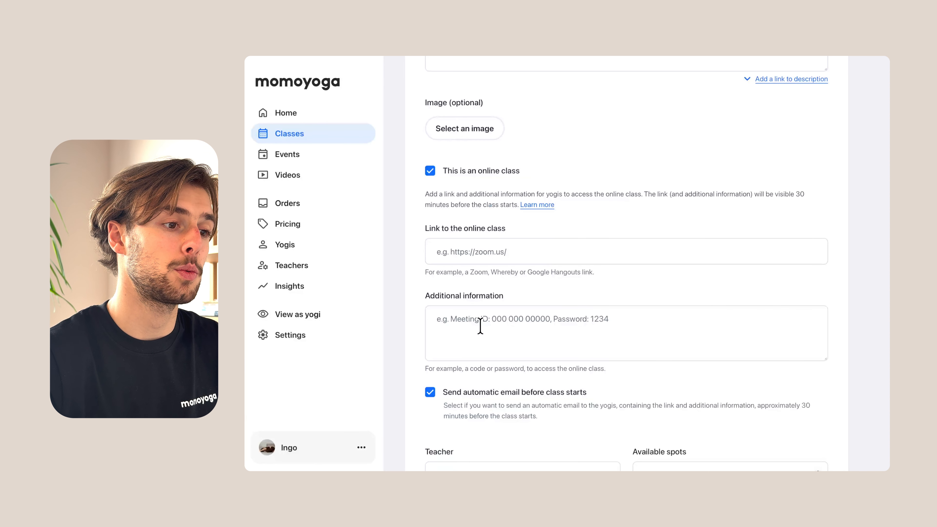
scroll(480, 326, down, 1)
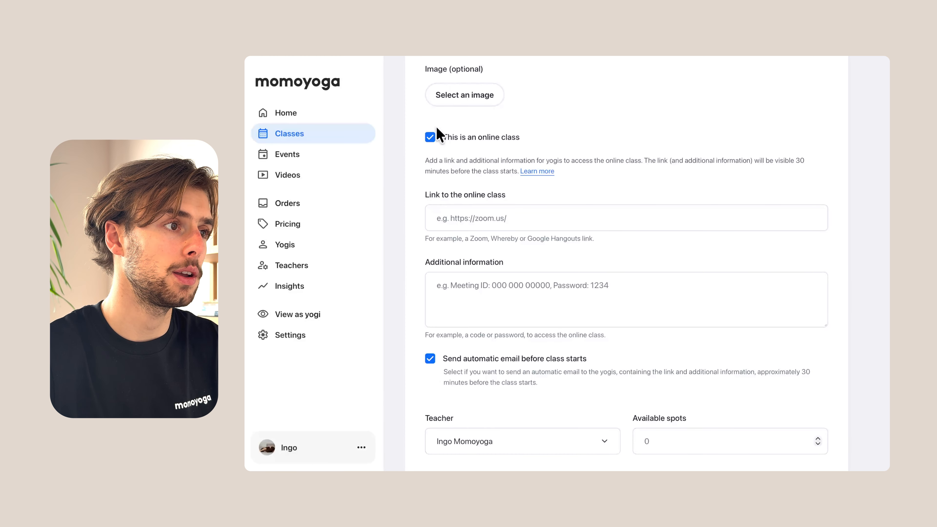
click(430, 138)
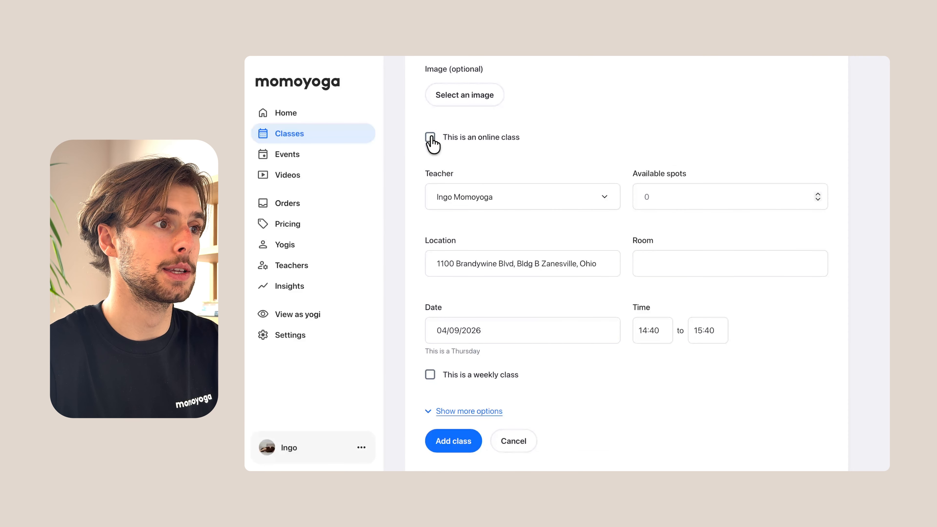
Examine the teacher choices and the available spots, location and room fields of the new class.
scroll(422, 190, up, 3)
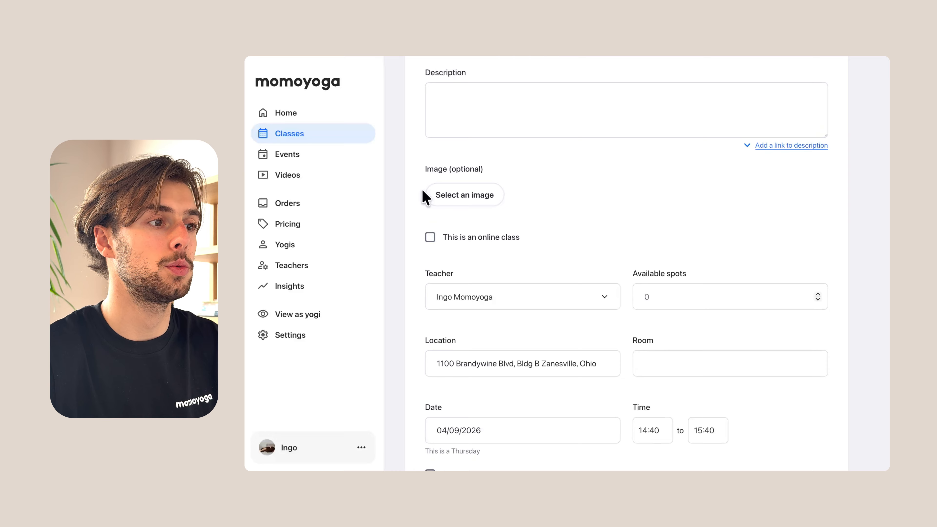
scroll(422, 188, down, 2)
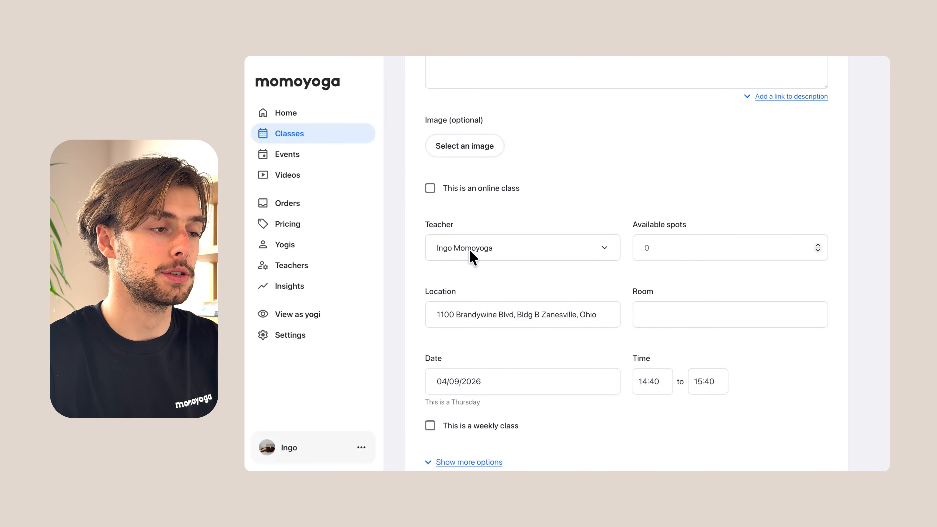
scroll(471, 254, down, 1)
click(506, 223)
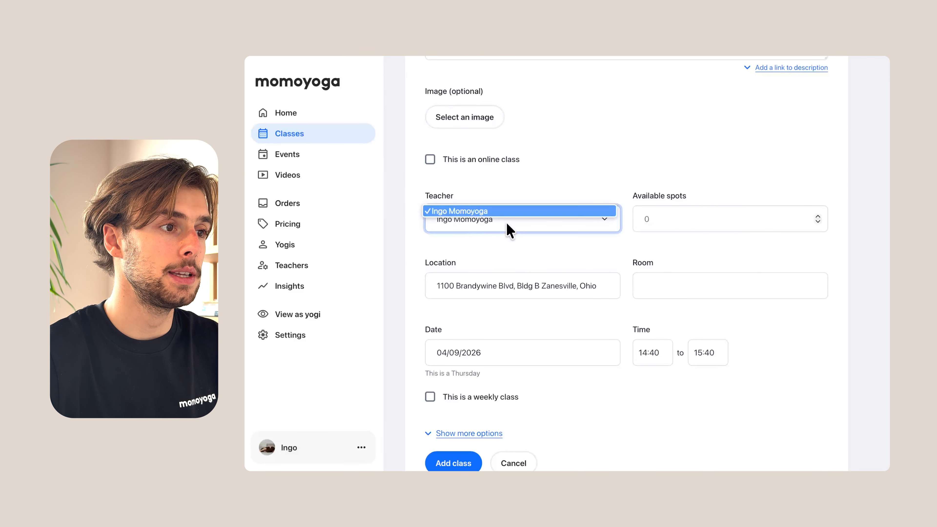
click(506, 223)
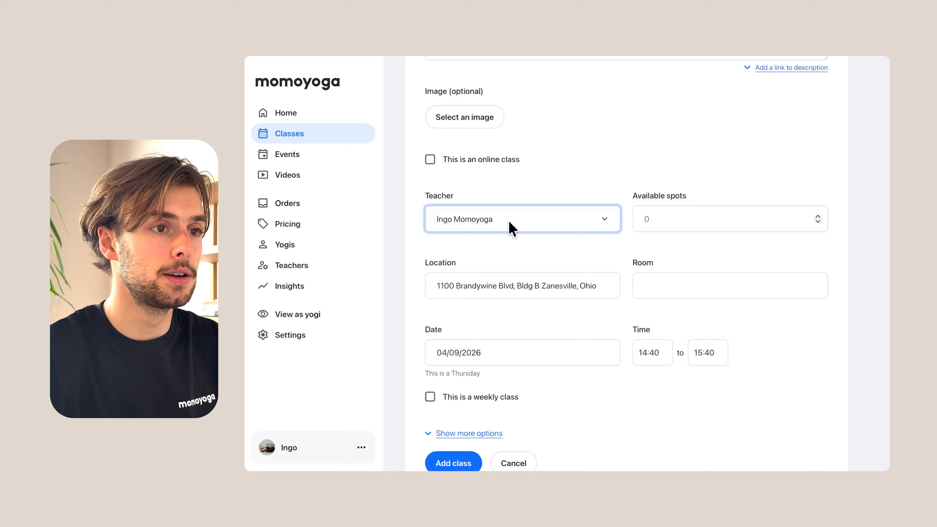
click(660, 228)
scroll(661, 226, down, 1)
click(612, 255)
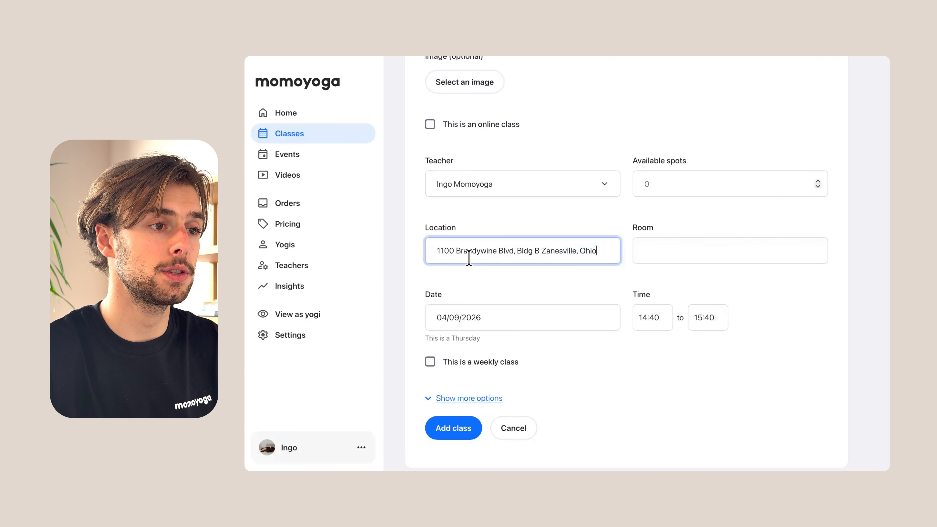
click(649, 248)
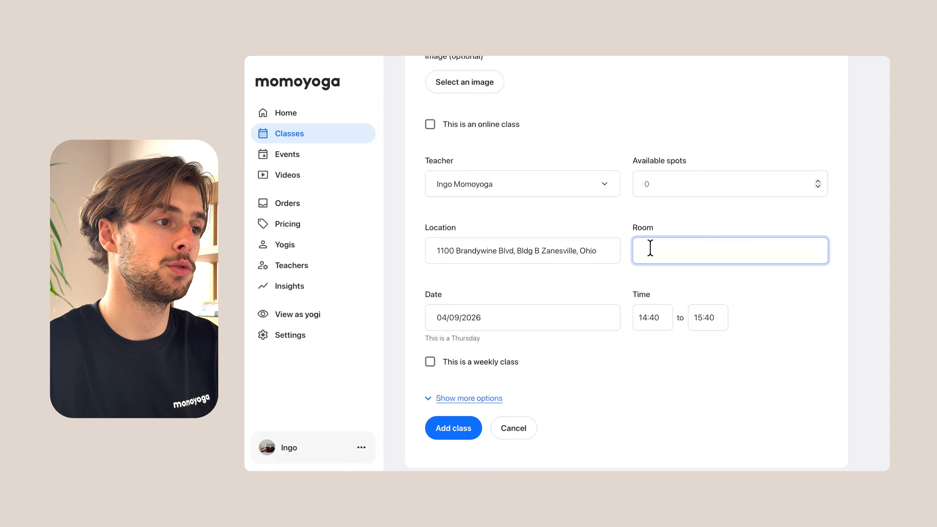
Examine the date calendar and the start and end time pickers without changing the class schedule.
click(570, 323)
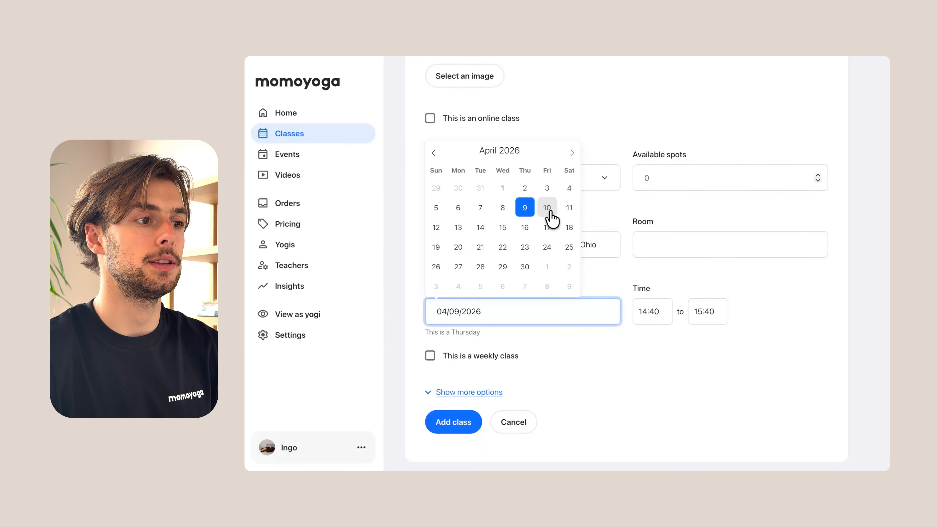
click(563, 347)
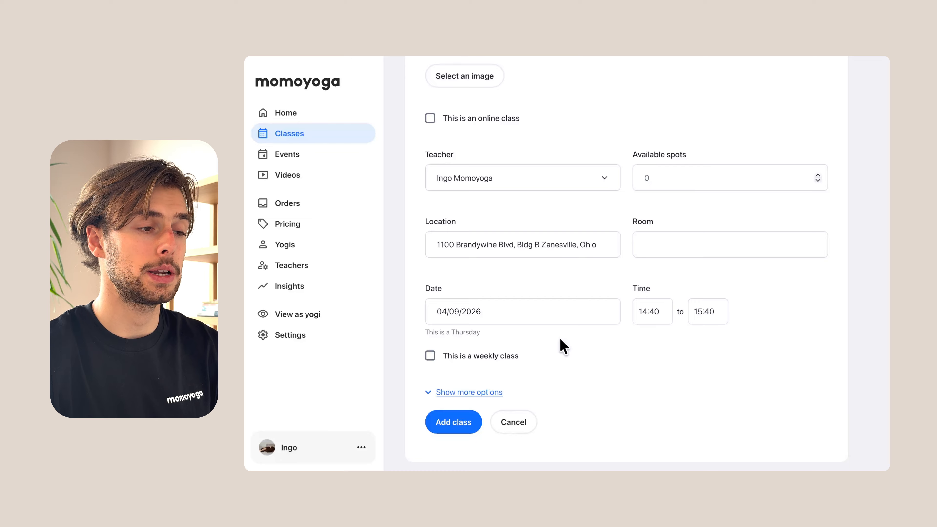
scroll(560, 345, down, 1)
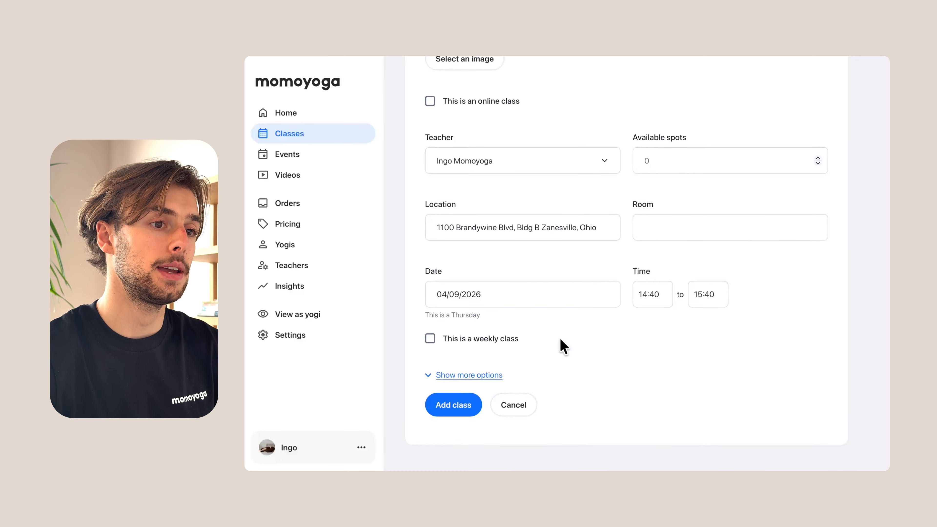
click(651, 295)
click(703, 294)
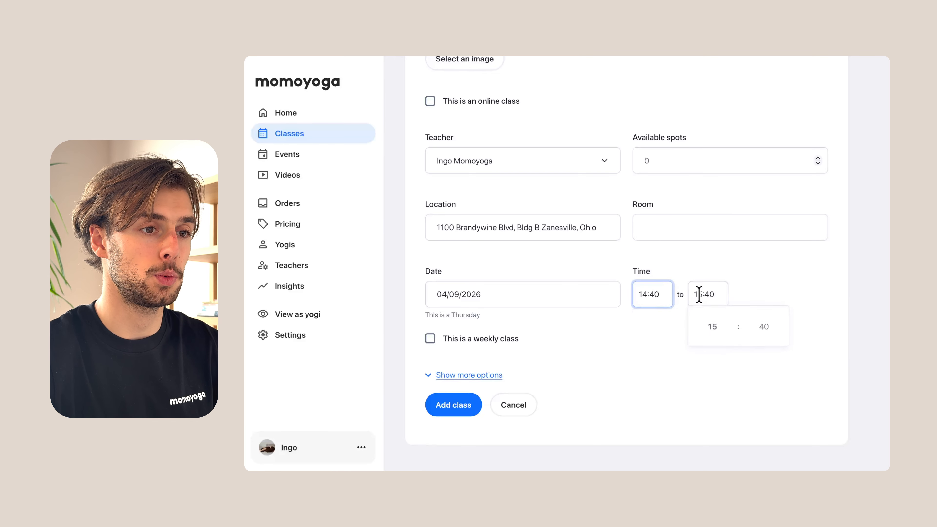
click(624, 330)
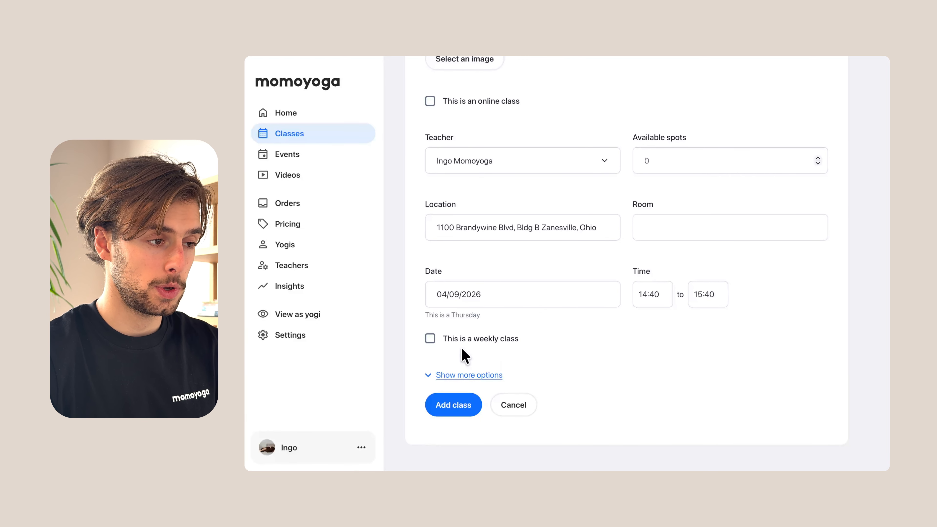
Try making the class weekly with repetition stopping after a set number of times, and switch weekly repetition off again.
click(431, 339)
scroll(431, 343, down, 1)
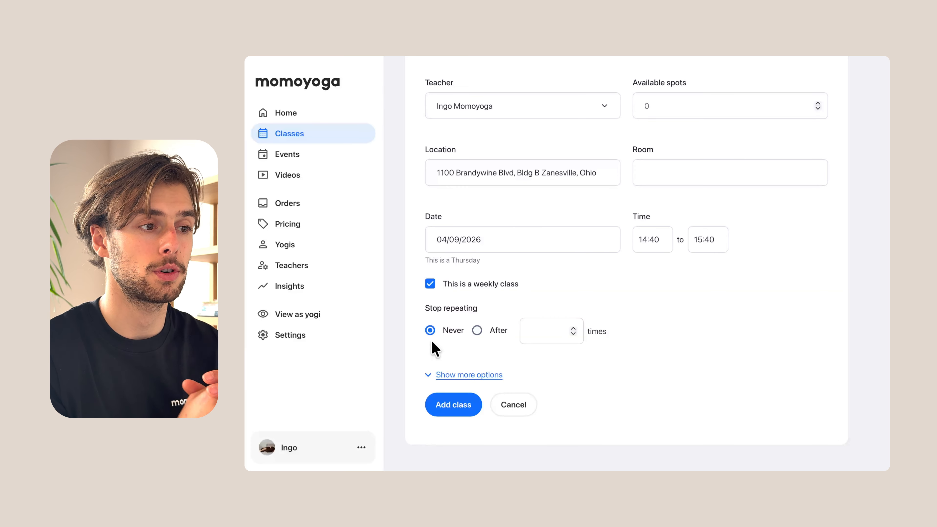
click(477, 330)
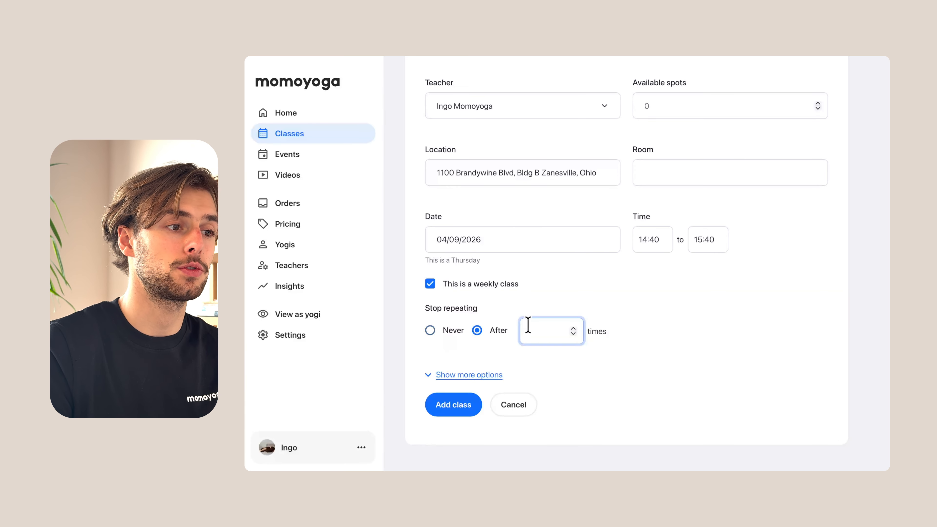
click(430, 284)
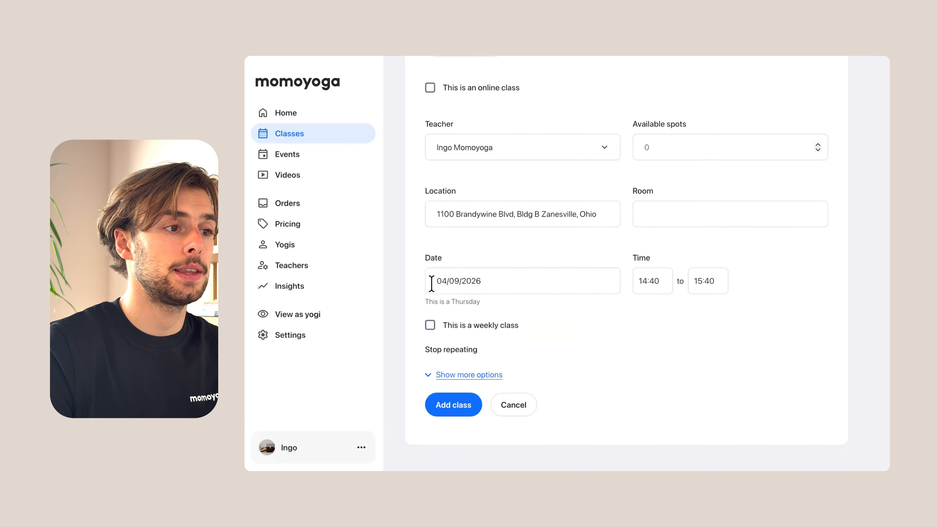
Expand the additional class options, try the pricing restrictions, and keep the class bookable with any pricing option.
click(439, 375)
scroll(437, 376, down, 5)
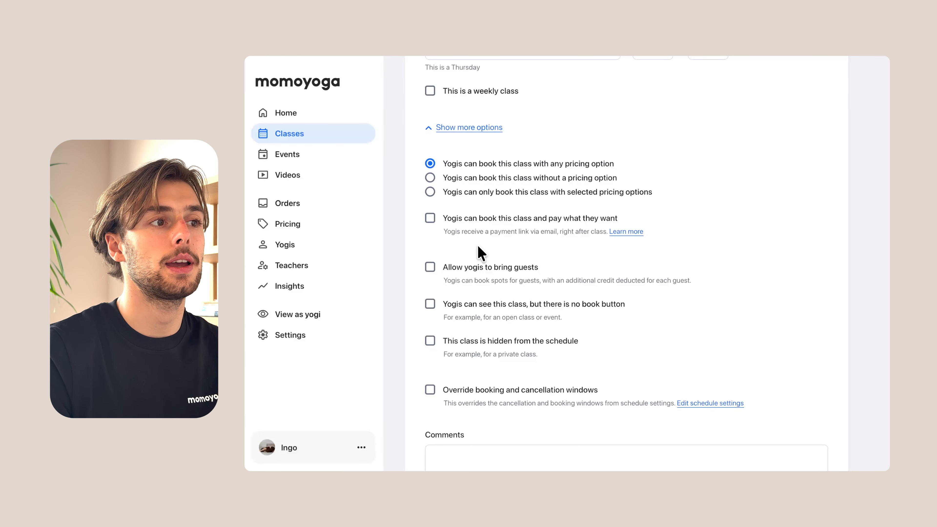
click(479, 180)
click(475, 190)
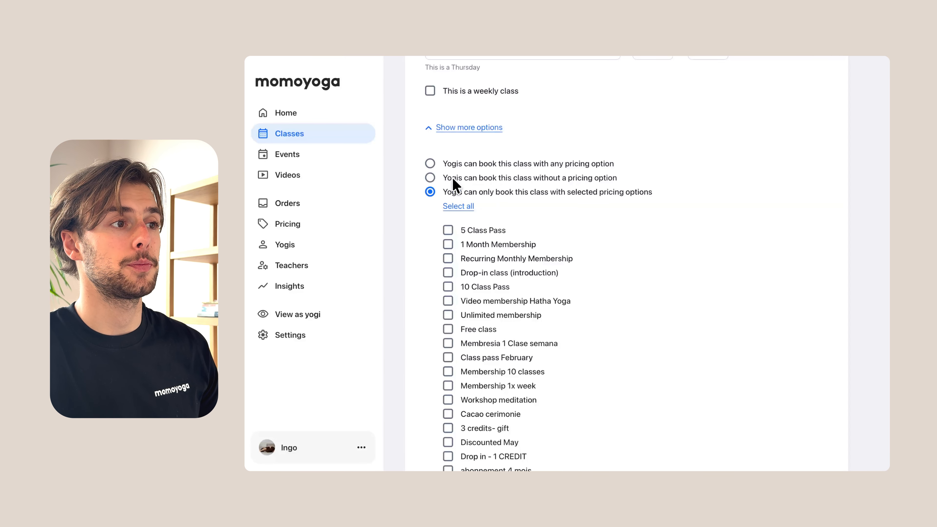
click(431, 163)
Let yogis book the class and pay what they want, and allow them to bring guests.
scroll(436, 219, down, 1)
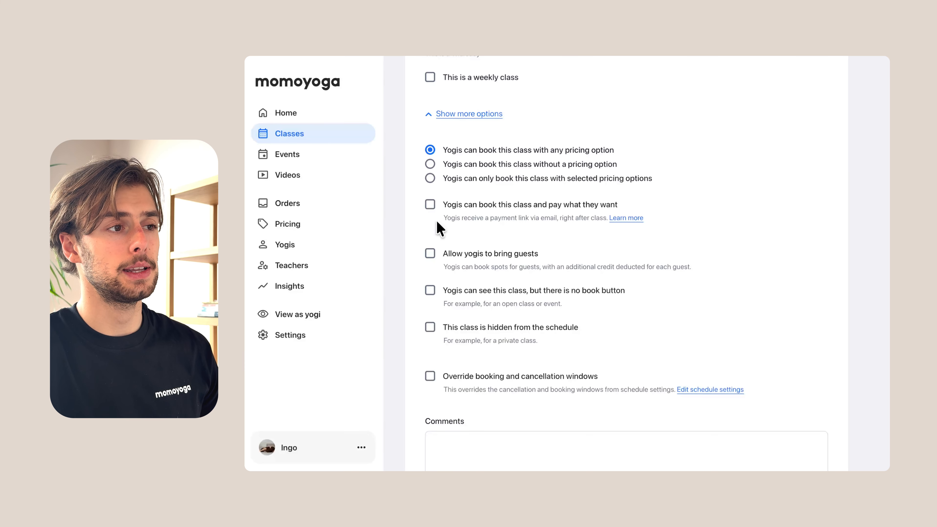
click(431, 206)
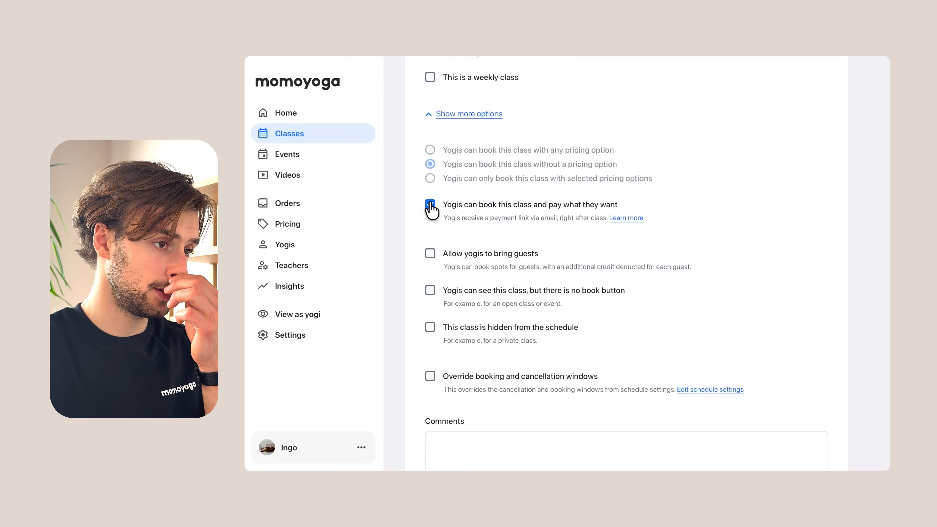
click(430, 254)
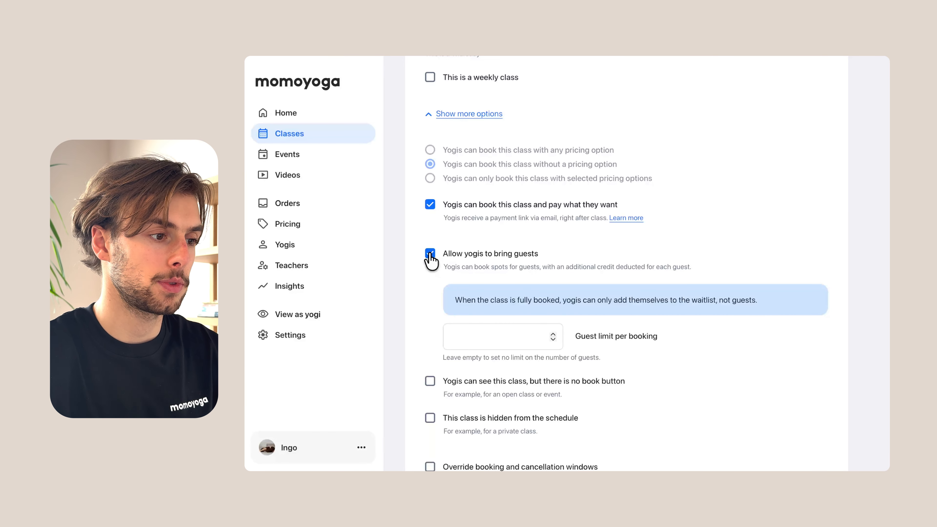
Remove the book button for the visible class and mark the class as hidden from the schedule.
scroll(429, 359, down, 2)
scroll(436, 360, down, 2)
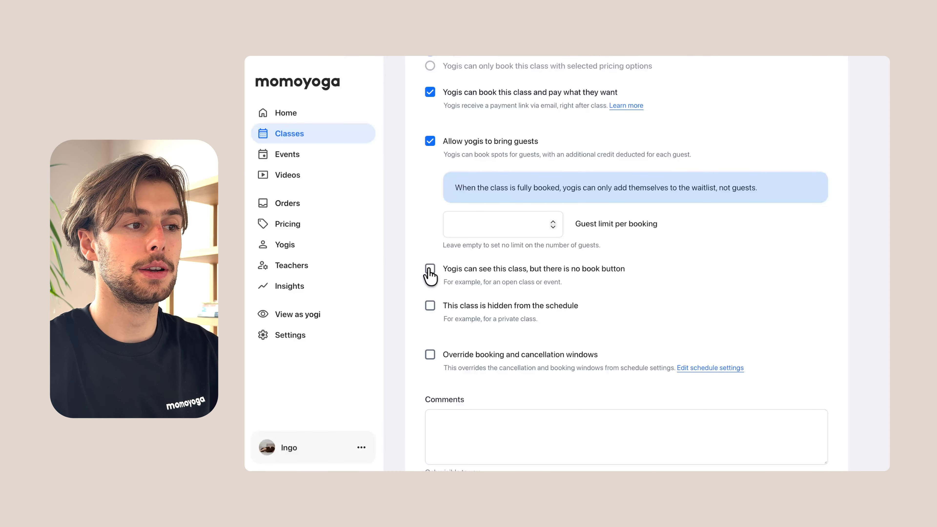
click(430, 273)
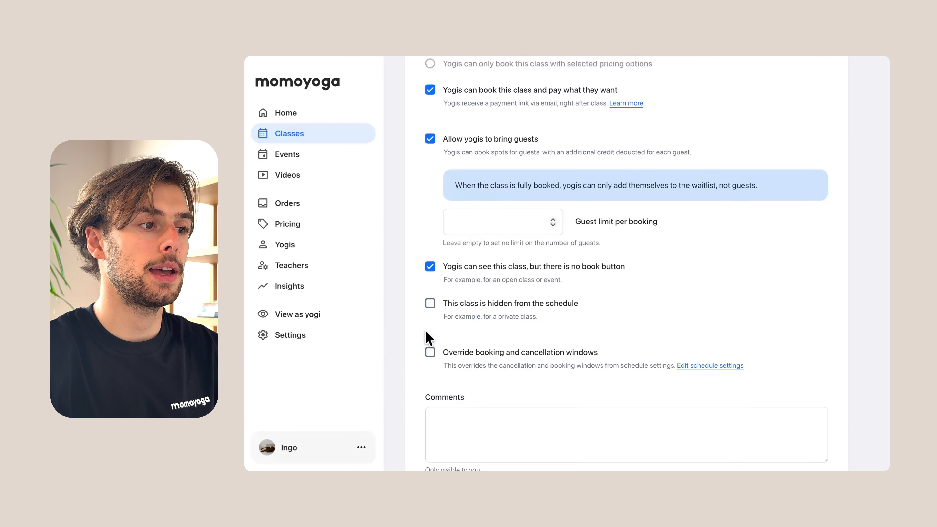
scroll(428, 336, down, 2)
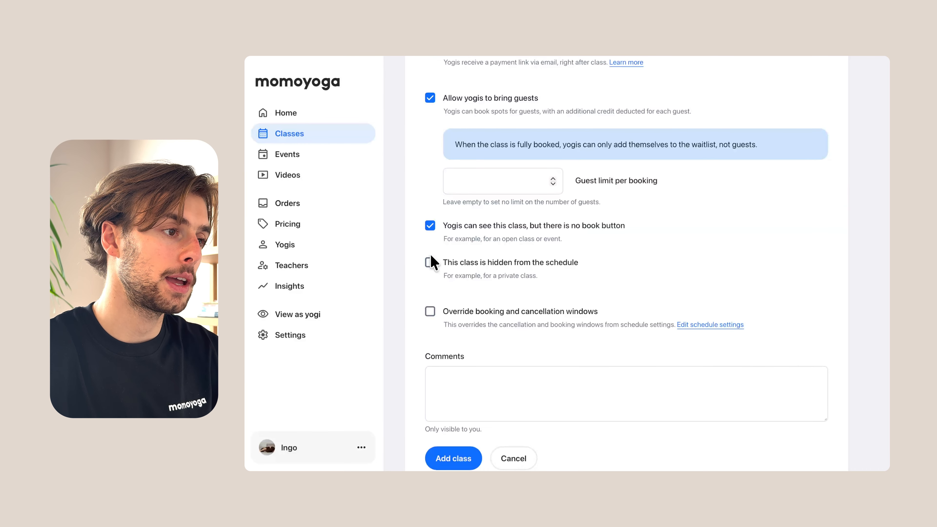
click(430, 262)
Override the booking and cancellation windows, disable the specified booking timeframe, and open the latest booking time for editing.
scroll(435, 300, down, 1)
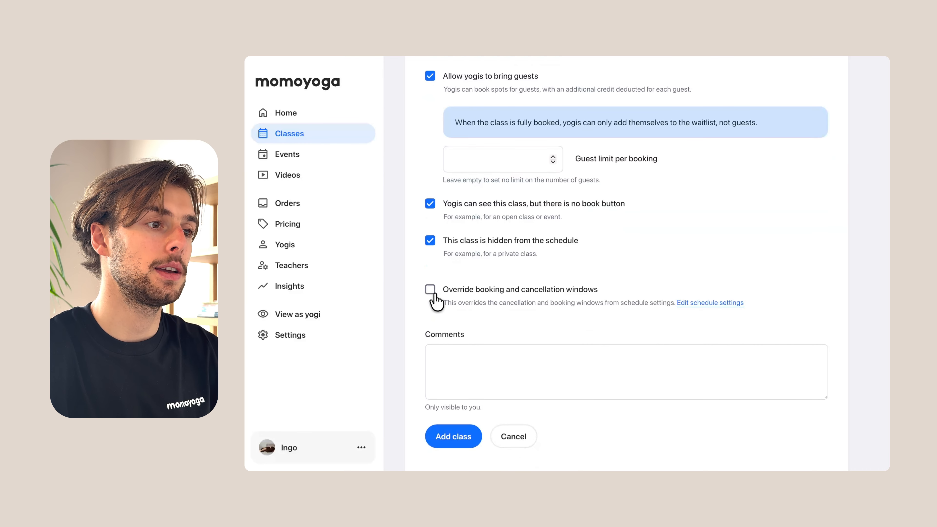
scroll(435, 300, down, 1)
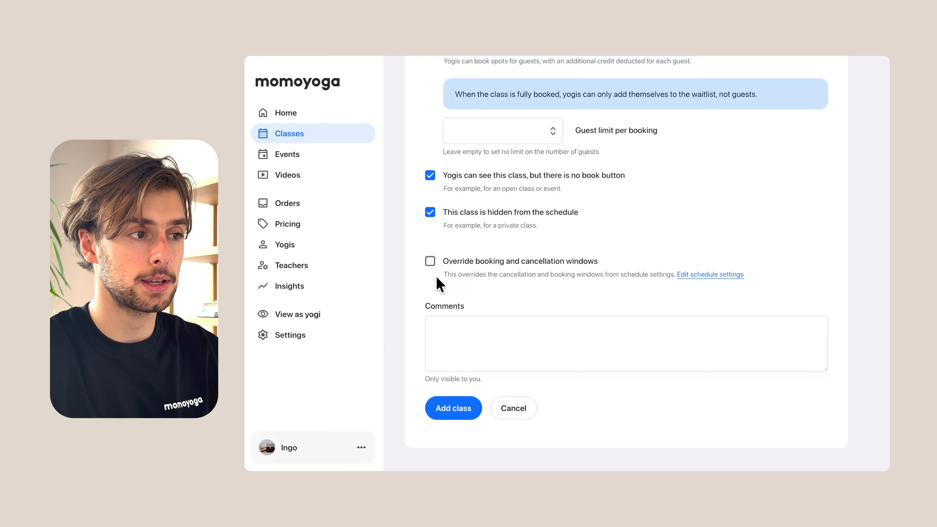
click(430, 260)
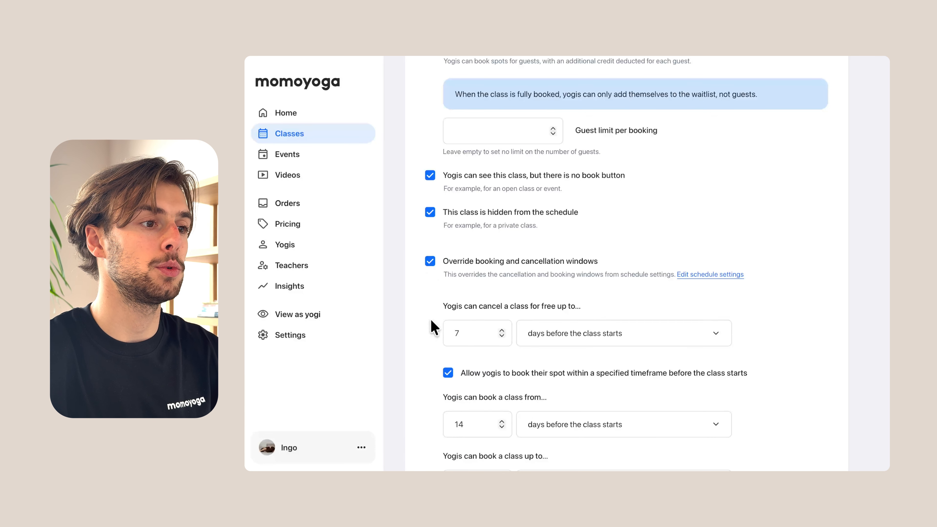
scroll(432, 323, down, 1)
scroll(433, 324, down, 1)
scroll(435, 328, down, 2)
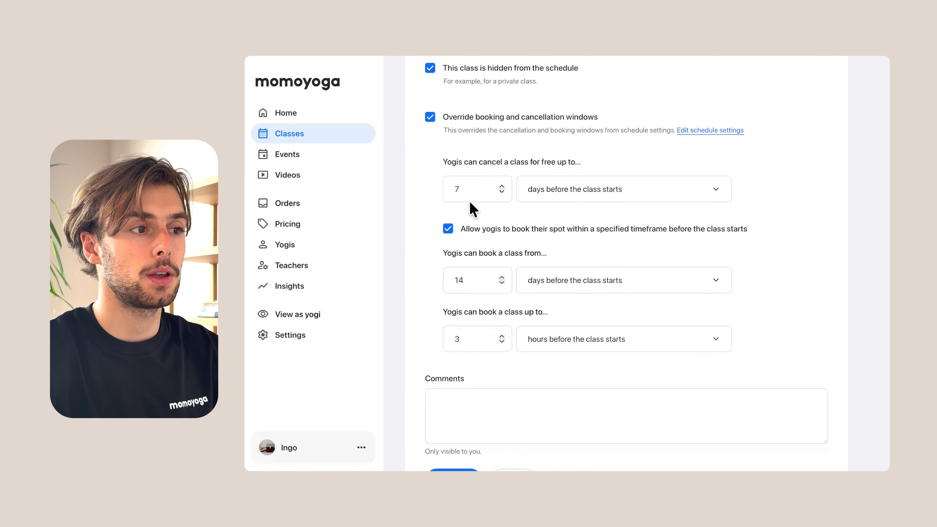
scroll(470, 263, down, 1)
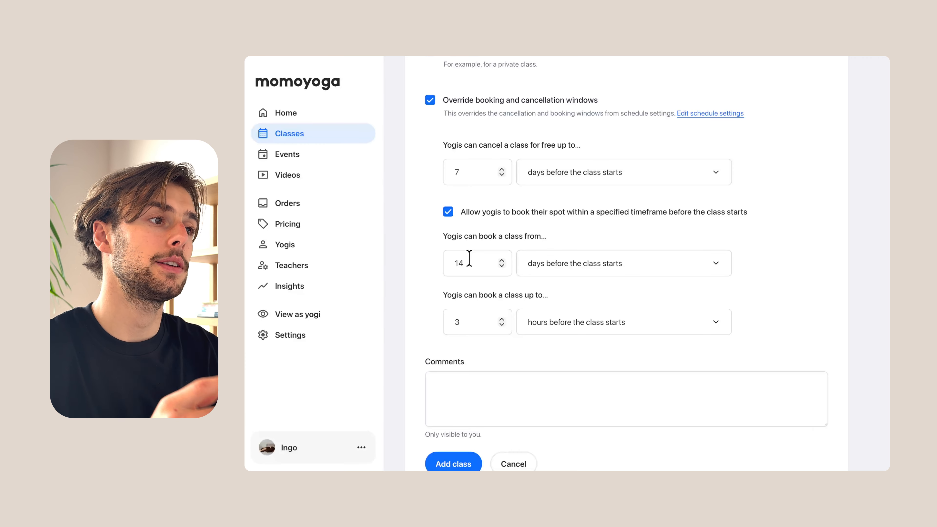
click(448, 217)
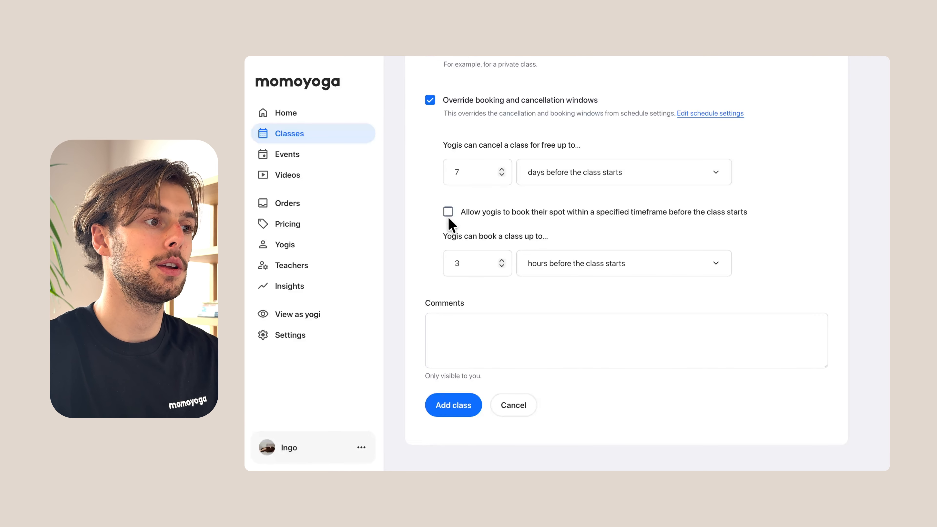
click(461, 265)
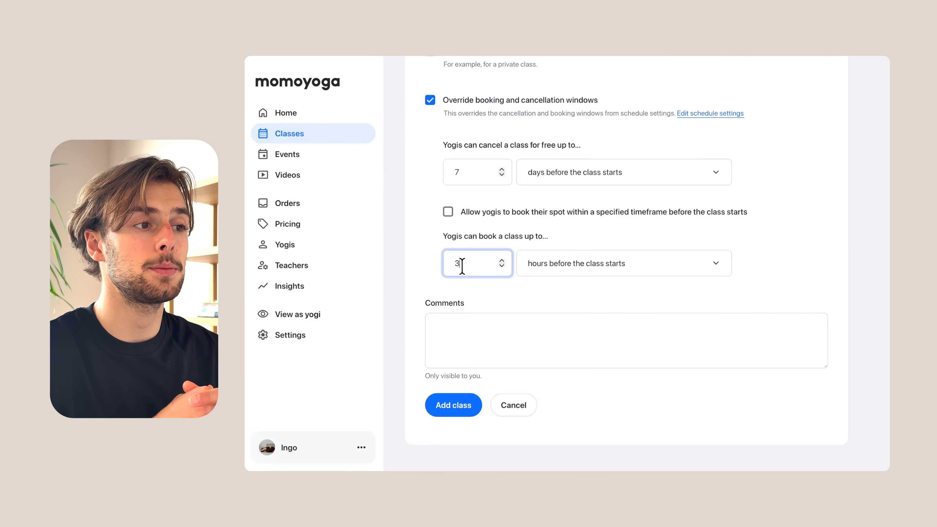